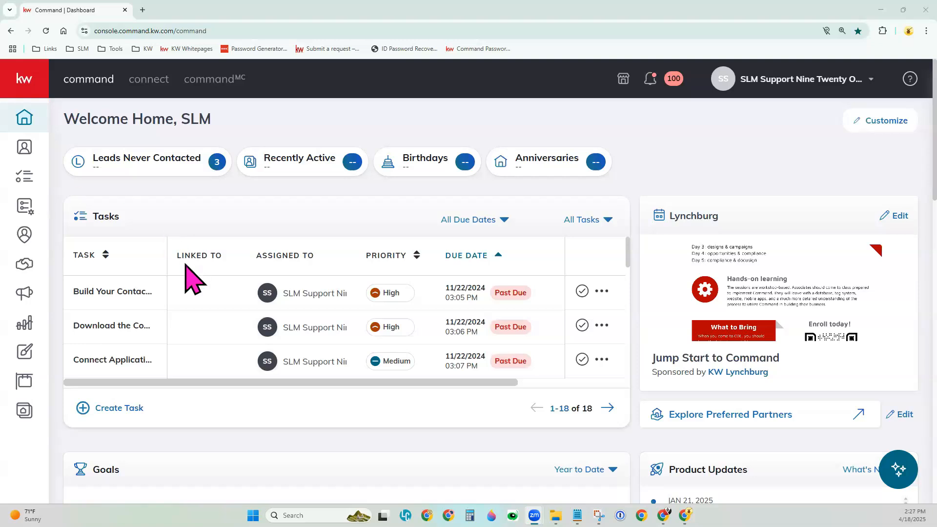
- Open the Offers & Commissions of the Active listing in Opportunities and dismiss the announcement about improved offers
left_click(24, 264)
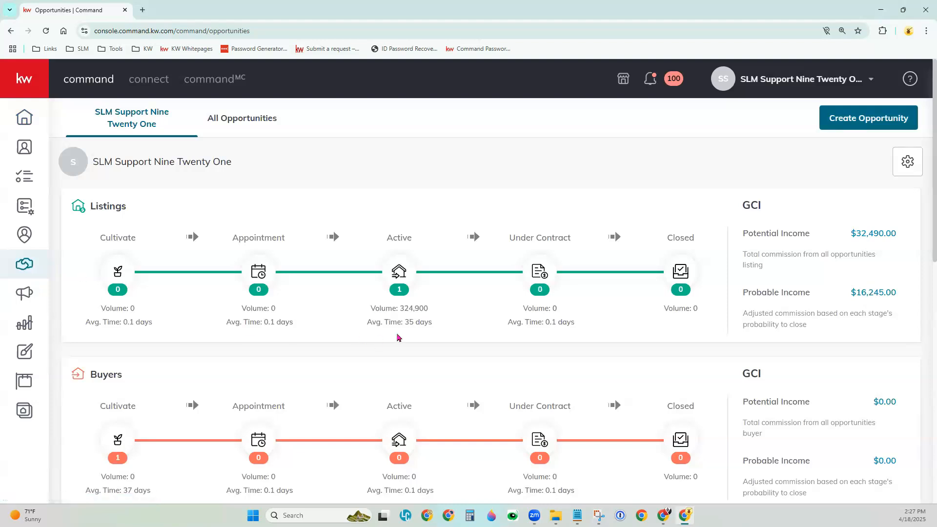
left_click(399, 279)
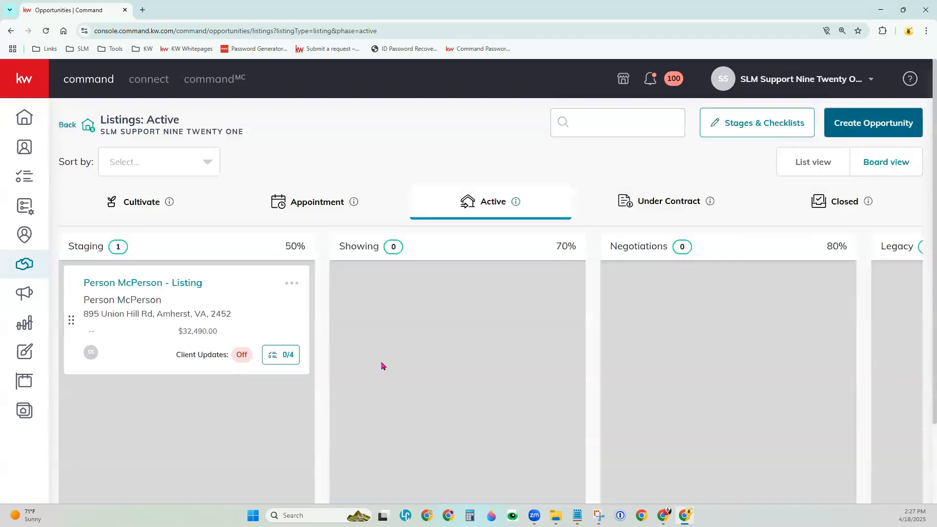
left_click(152, 284)
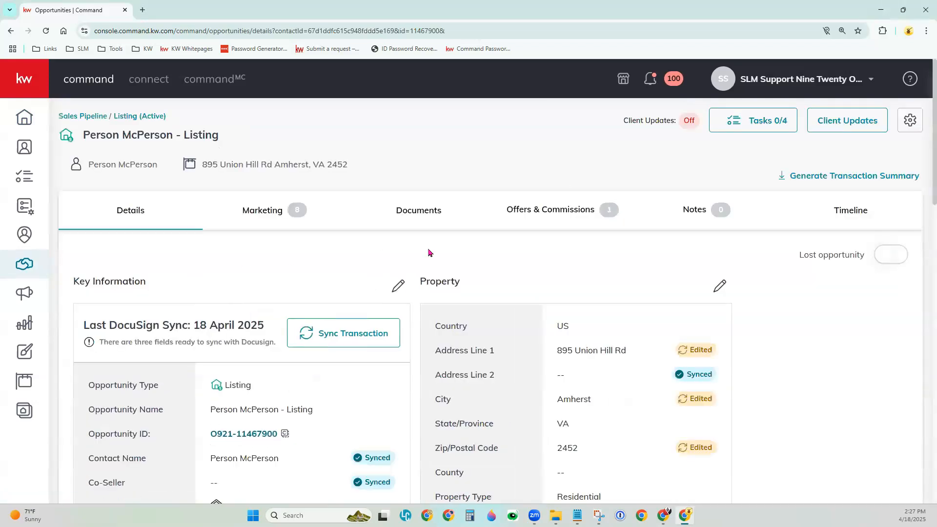
left_click(552, 218)
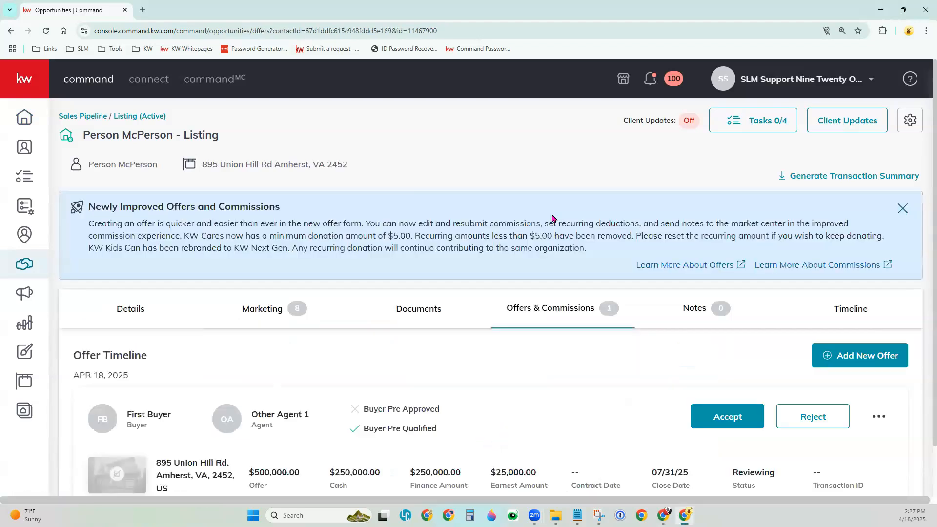
left_click(902, 209)
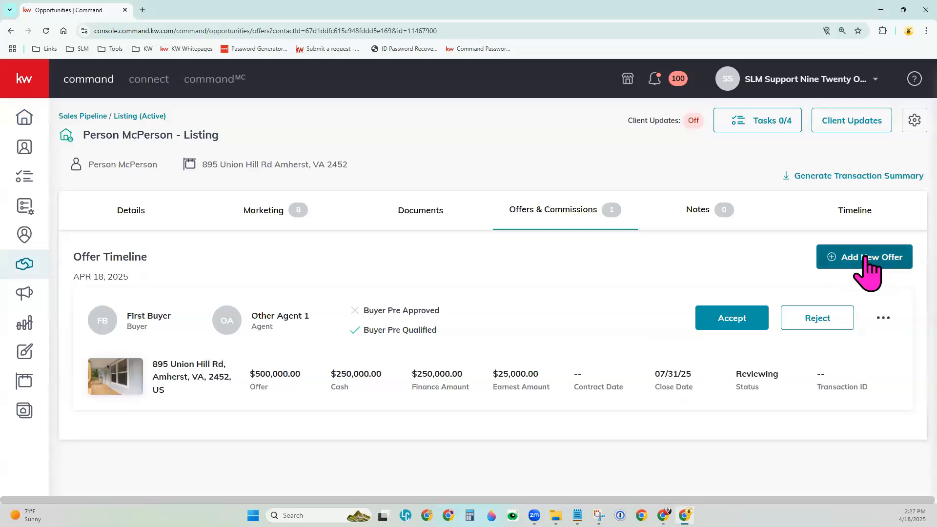
- Start a new offer on the listing and name it "Offer 2"
left_click(889, 276)
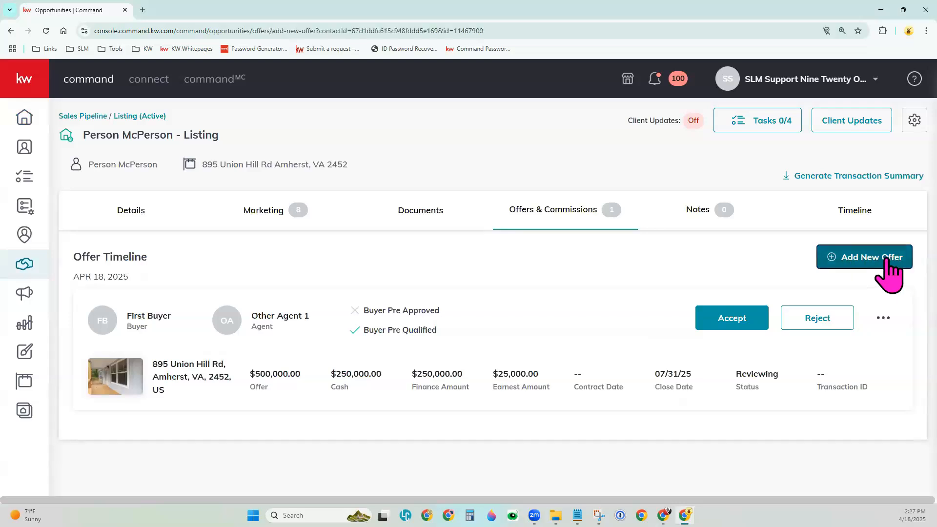
scroll(779, 320, "down", 1)
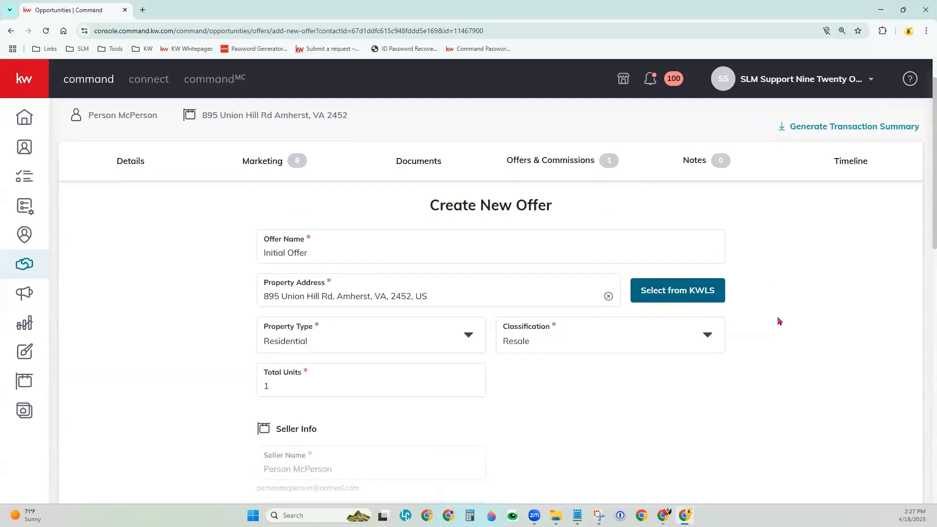
scroll(778, 321, "down", 2)
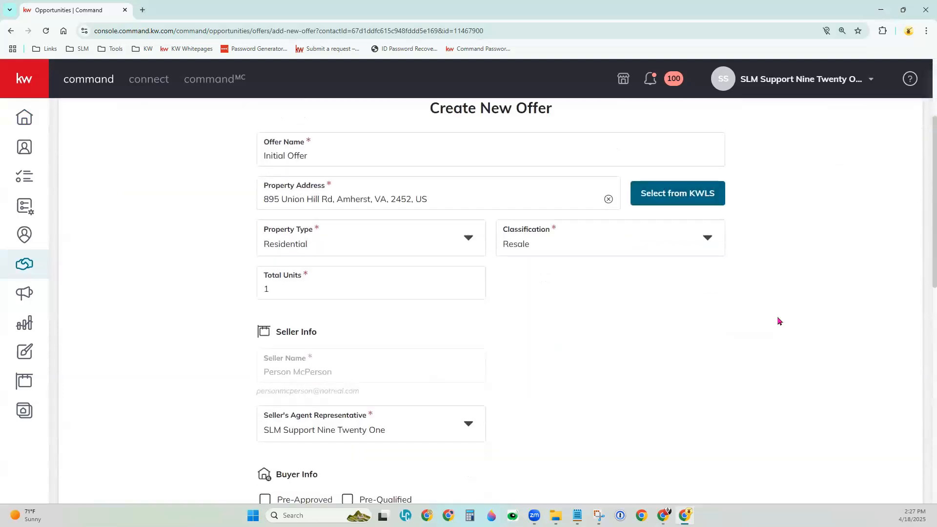
left_click(314, 153)
left_click_drag(309, 153, 258, 157)
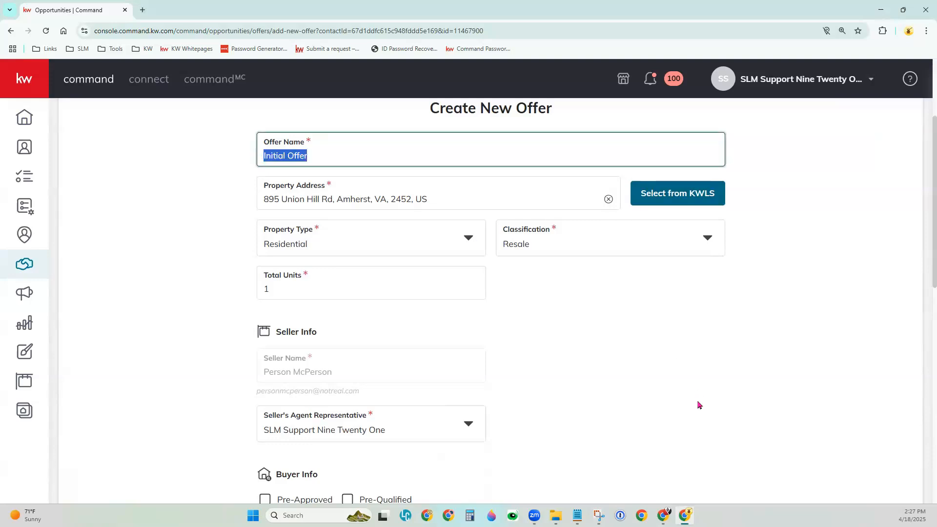
type("Offer 2")
left_click(652, 303)
- Remove the preselected KWLS listing from the offer's property address
scroll(411, 234, "up", 1)
left_click(302, 247)
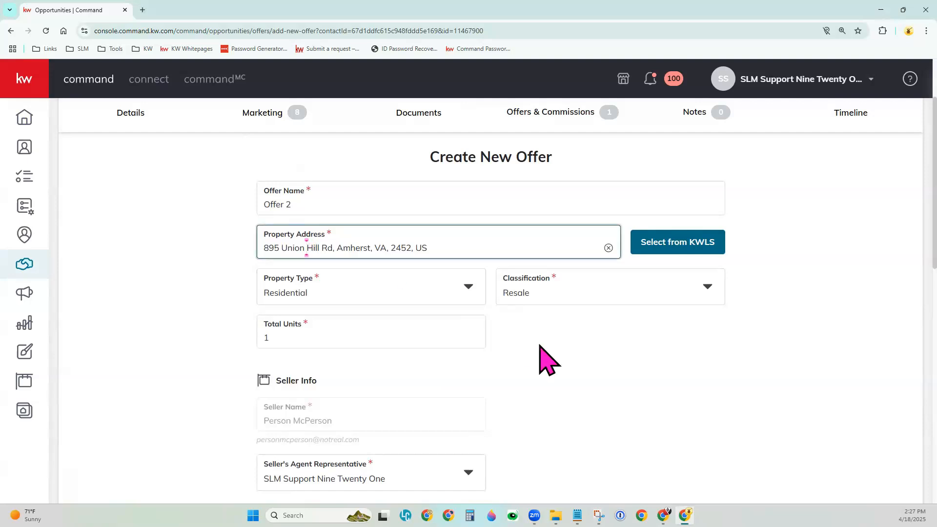
left_click(701, 244)
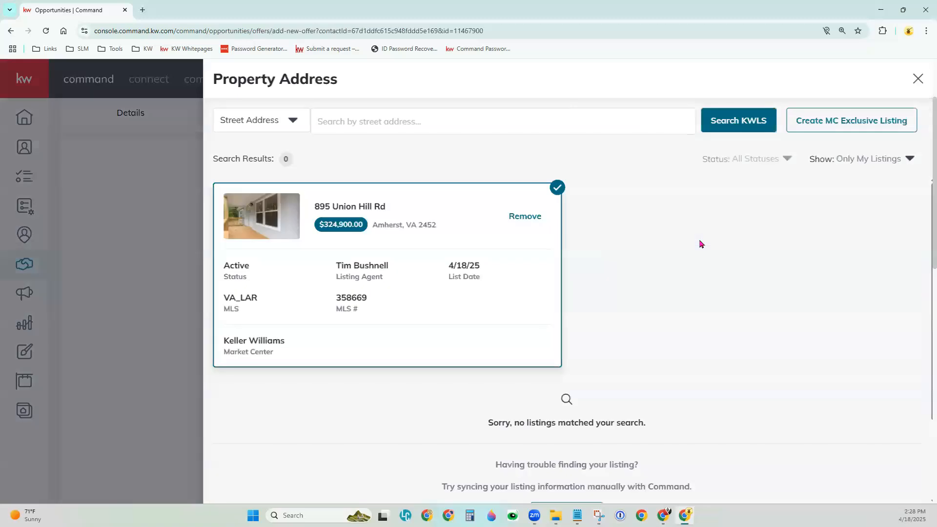
left_click(515, 227)
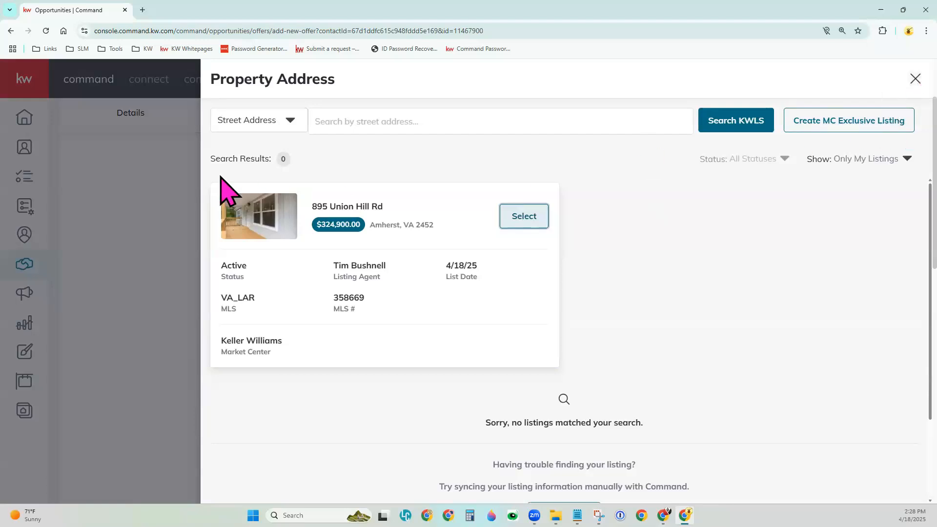
left_click(185, 182)
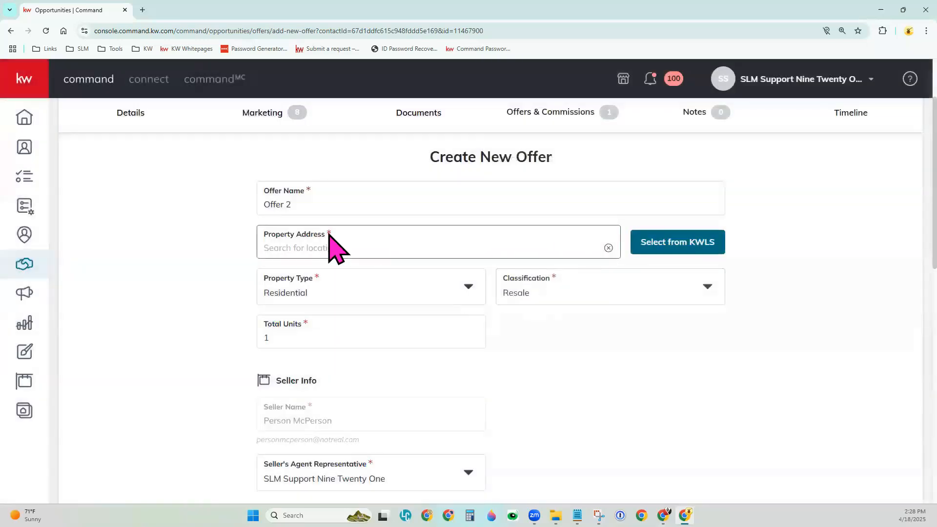
- Search all KWLS listings for MLS number 358669 and filter the results to For Sale
left_click(677, 243)
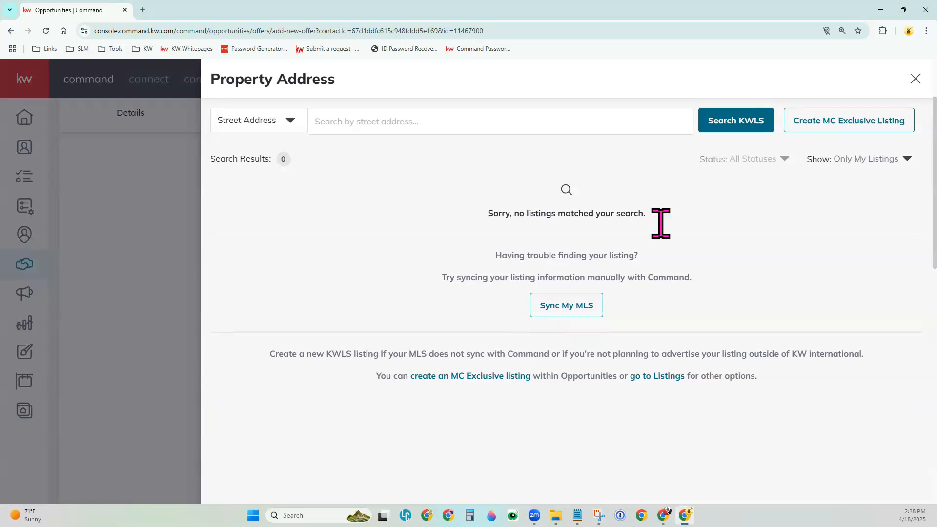
left_click(883, 163)
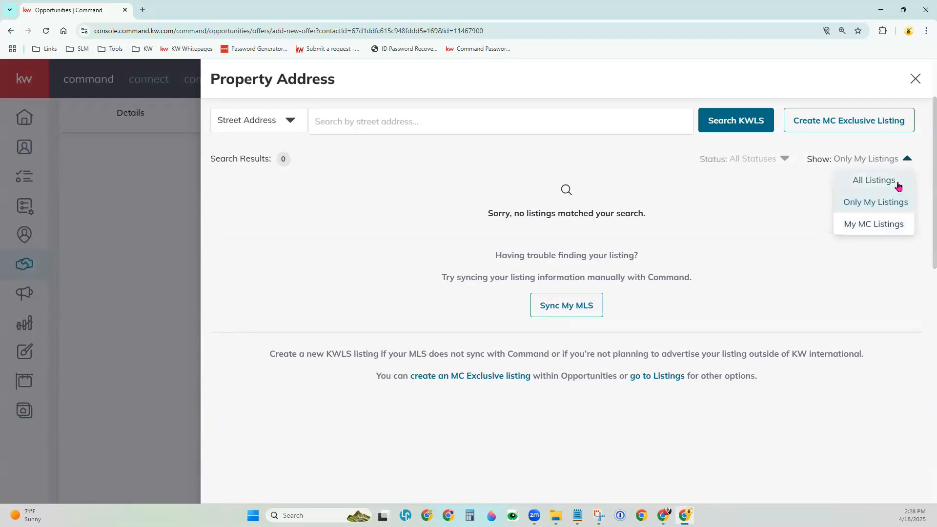
left_click(880, 181)
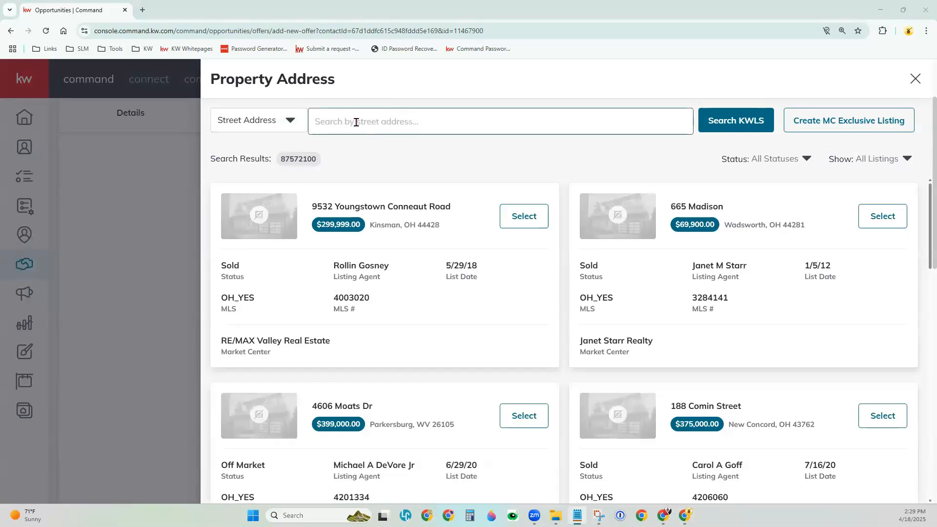
left_click(291, 126)
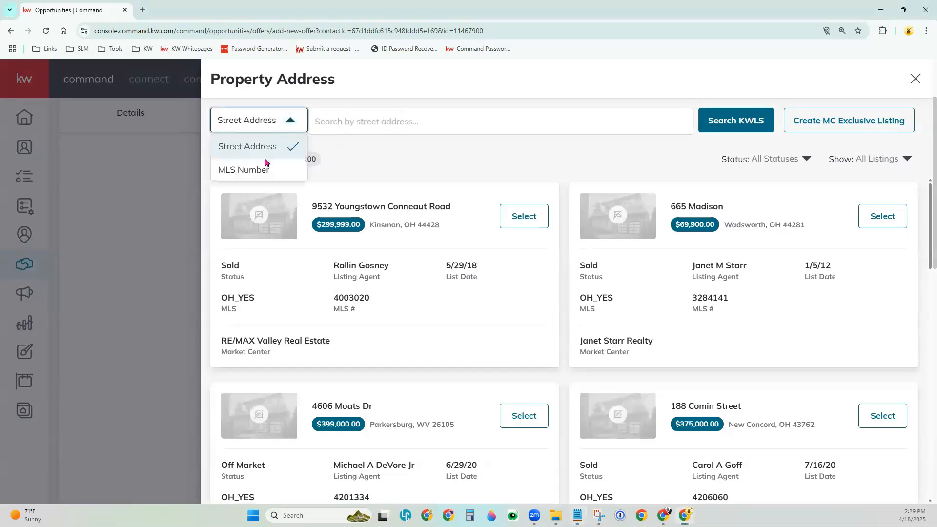
left_click(241, 171)
left_click(363, 122)
type("358669")
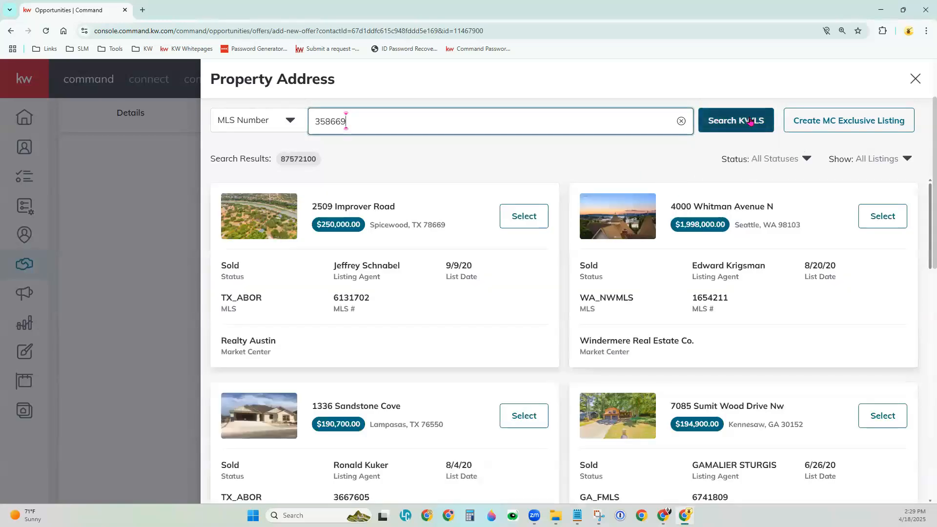
left_click(749, 117)
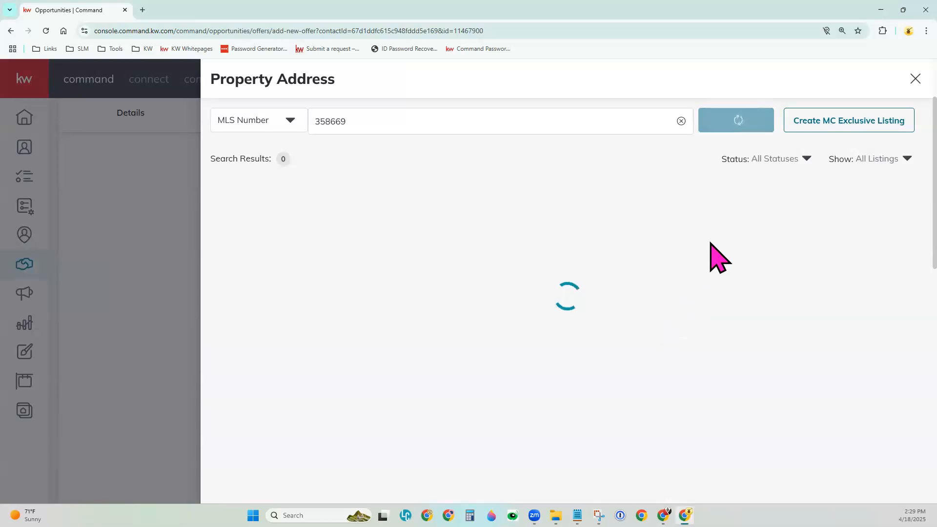
left_click(779, 157)
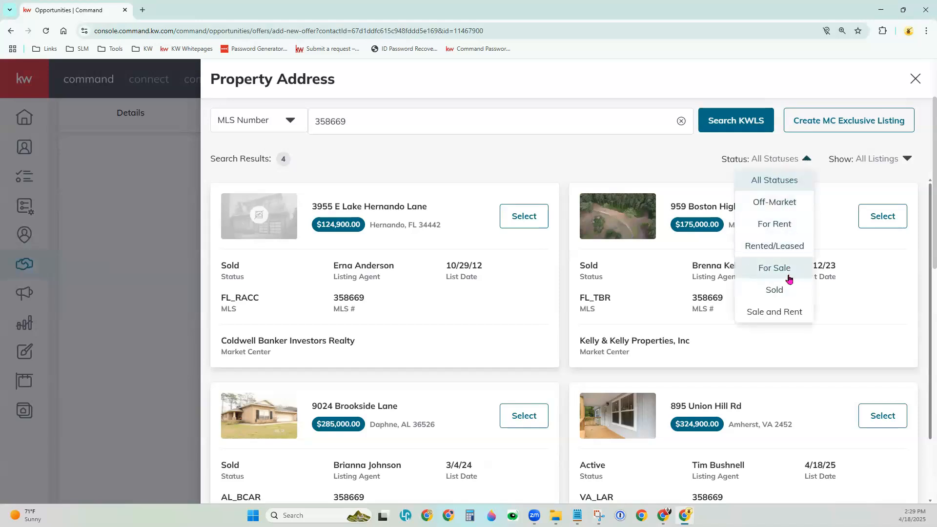
left_click(787, 276)
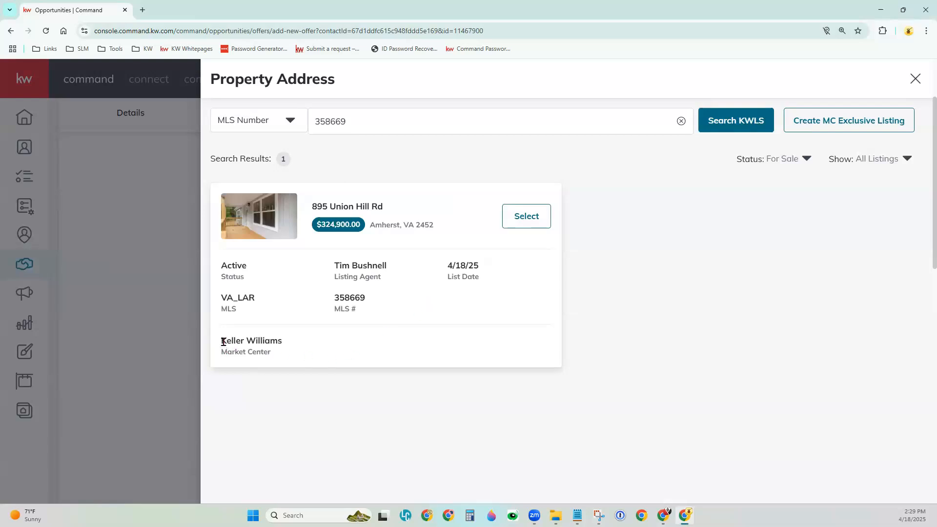
- Check the found listing's market center, status, listing agent and address, and select it as the offer's property
left_click_drag(223, 341, 289, 344)
left_click(287, 380)
left_click_drag(222, 266, 247, 265)
left_click(307, 409)
left_click_drag(334, 267, 402, 264)
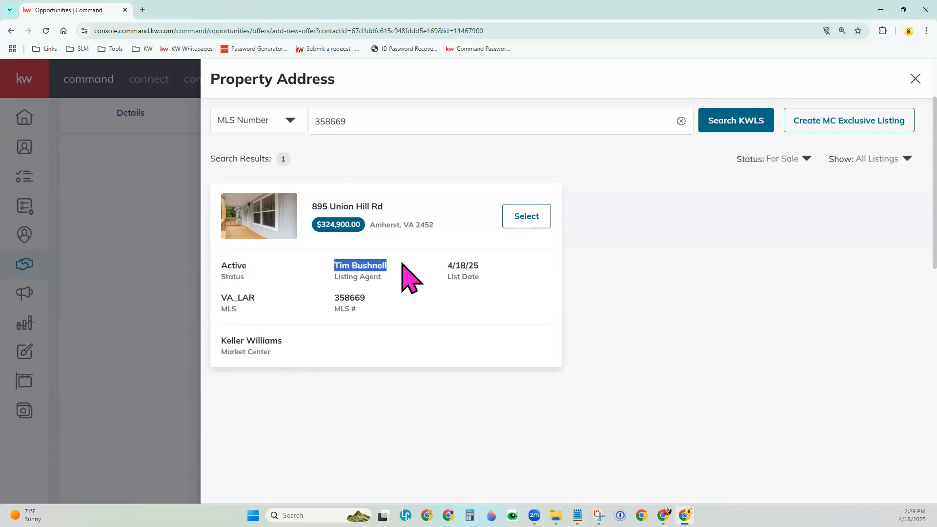
left_click(382, 390)
left_click_drag(311, 205, 405, 215)
left_click(370, 385)
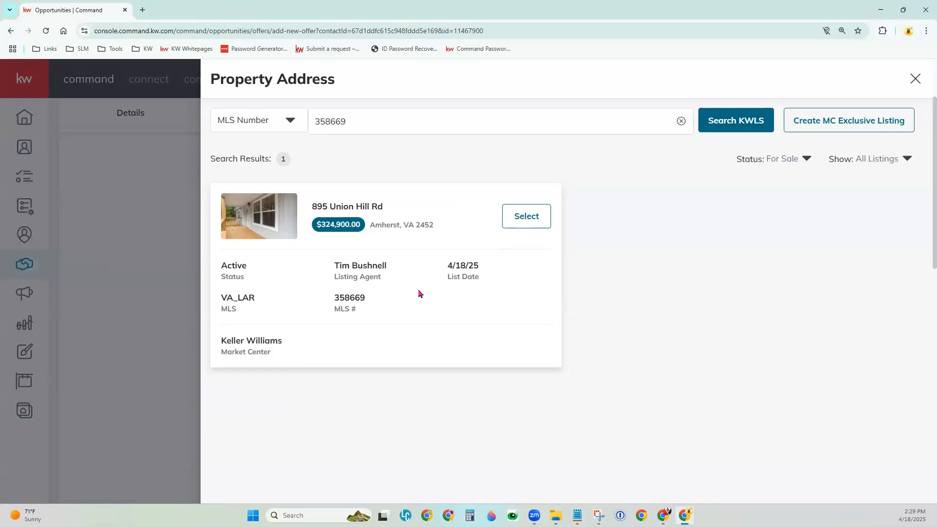
left_click(533, 222)
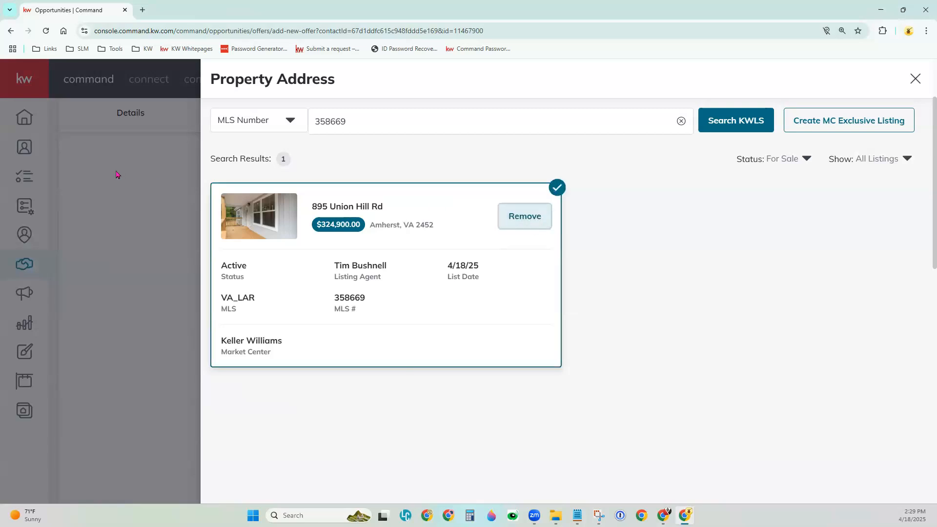
left_click(117, 174)
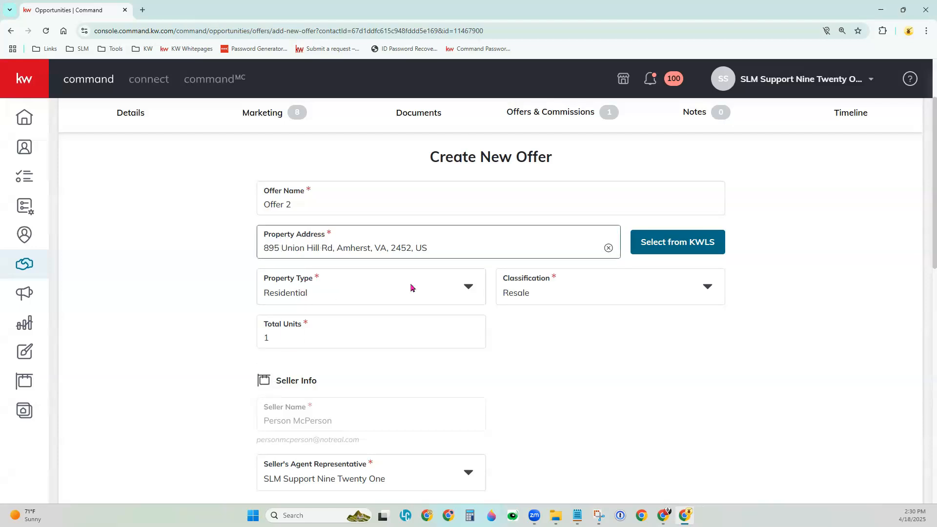
- Check the available Property Type and Classification options of the offer
scroll(488, 322, "down", 1)
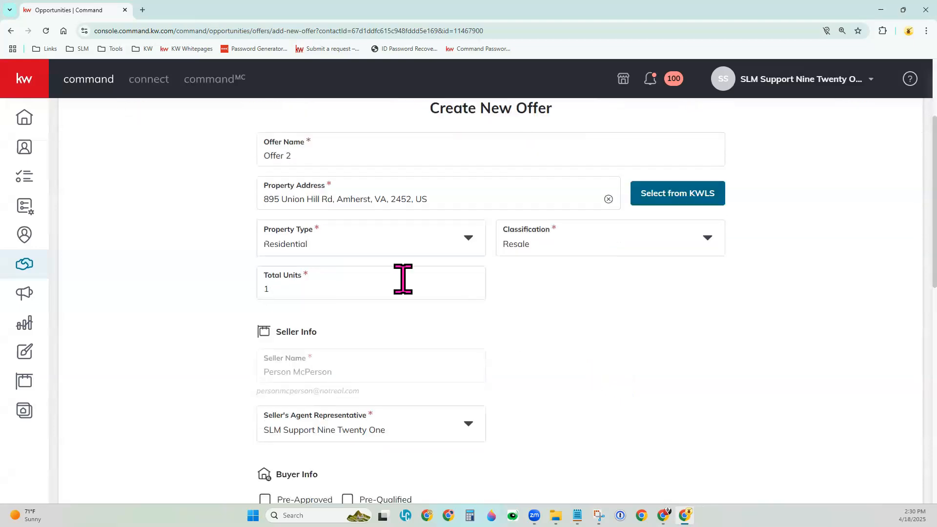
left_click(330, 240)
left_click(592, 247)
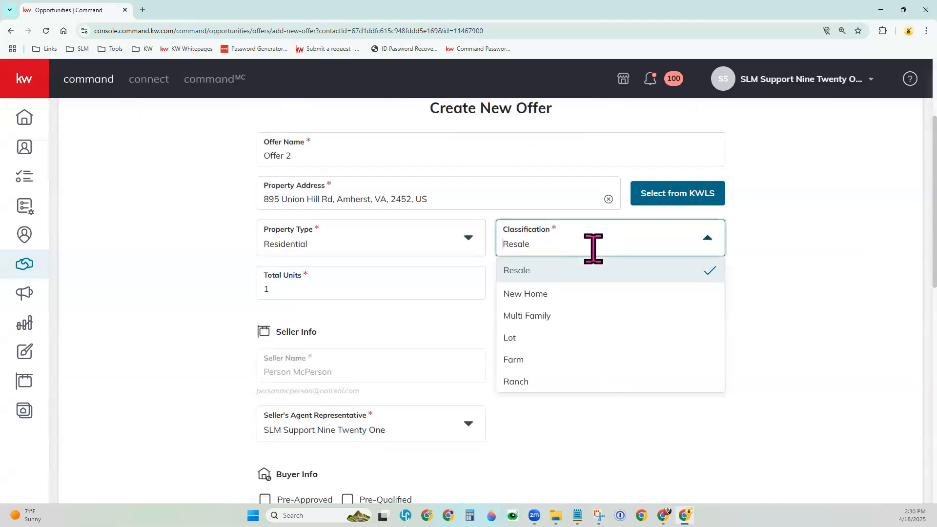
left_click(487, 331)
- Mark the buyer as Pre-Qualified and enter Buyer 2 as the buyer and Agent 2 as the buyer's agent representative
scroll(540, 379, "down", 3)
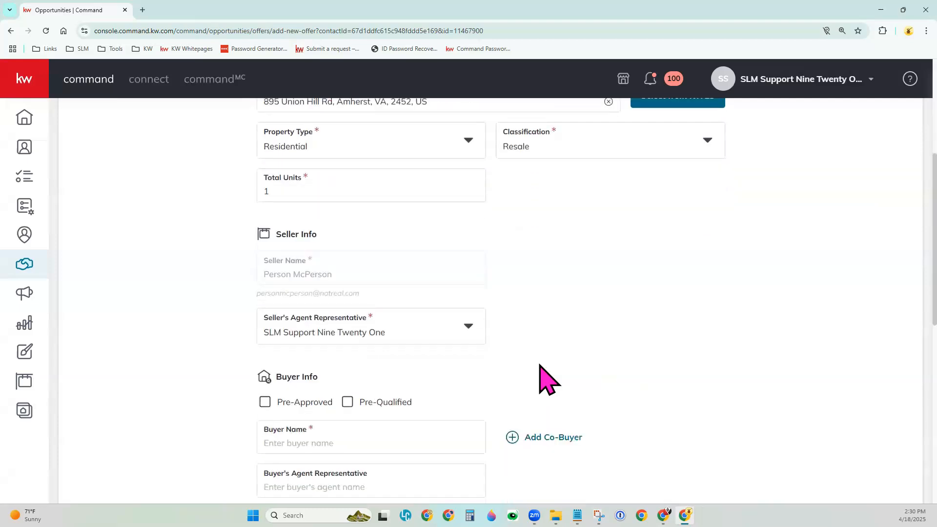
scroll(540, 379, "down", 1)
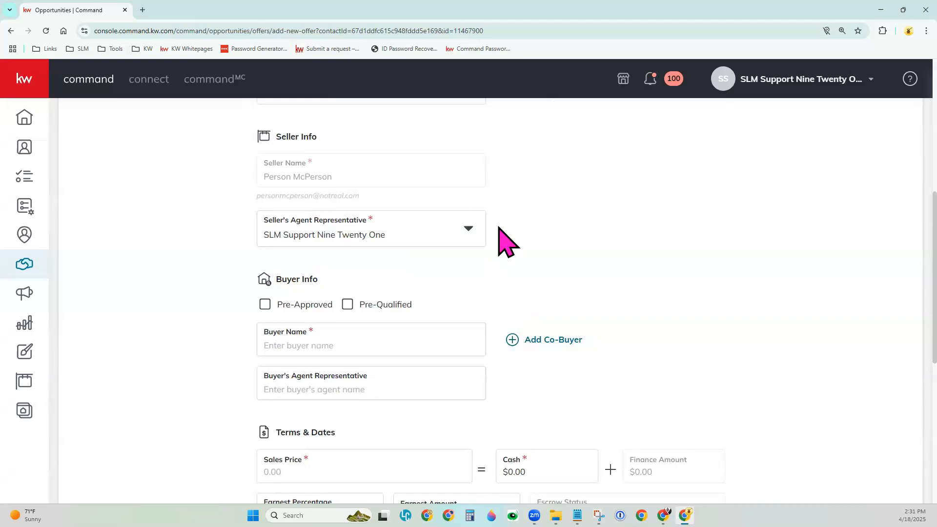
left_click(318, 347)
left_click(349, 304)
left_click(394, 346)
type("Buyer 2")
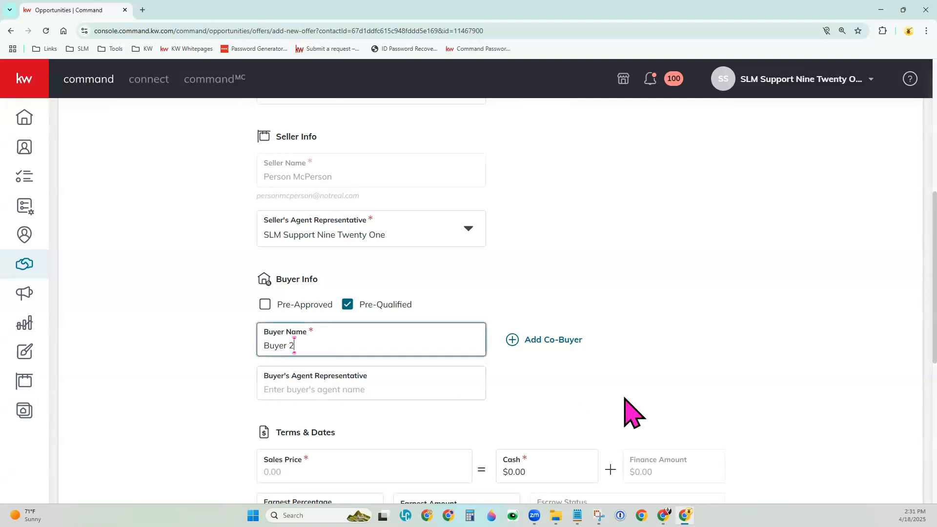
key("Tab")
key("Tab")
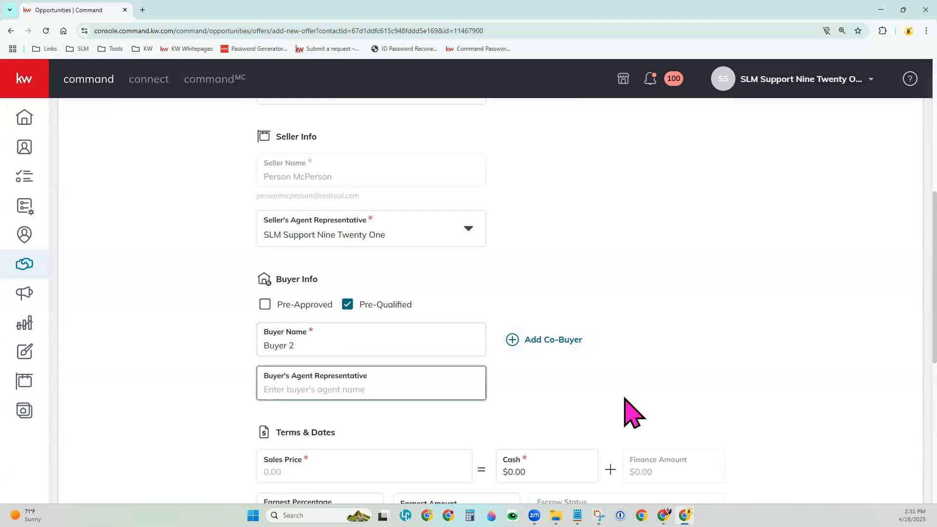
type("Agent 2")
left_click(625, 399)
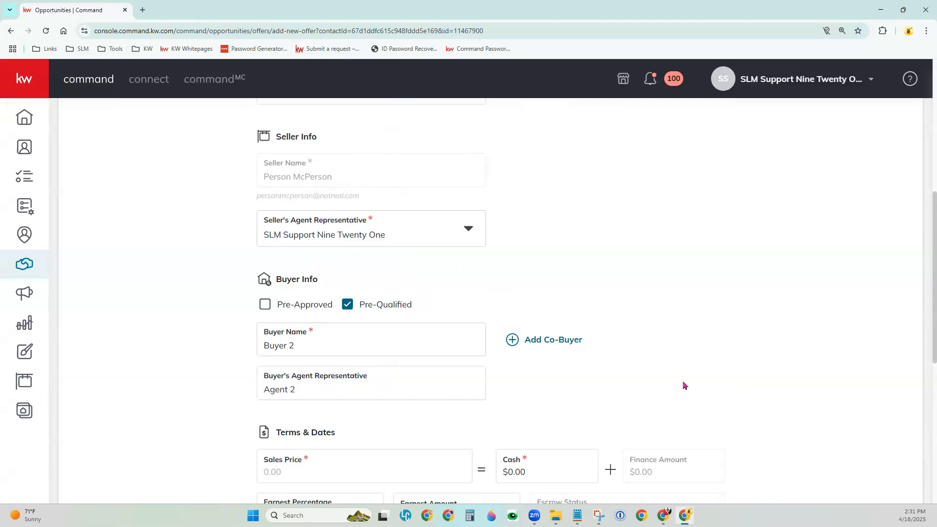
- Set the offer's sales price to $400,000.00 in the terms and dates
scroll(685, 383, "down", 1)
scroll(684, 384, "down", 5)
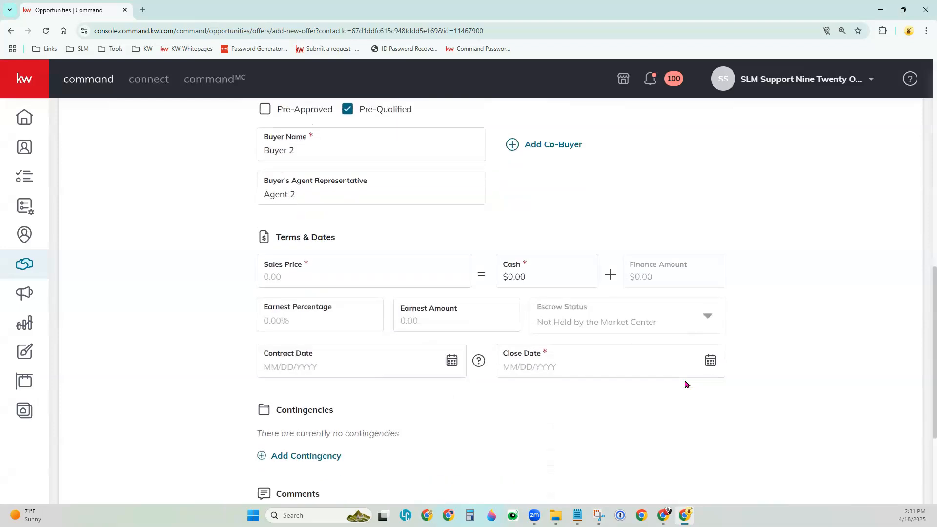
left_click(339, 226)
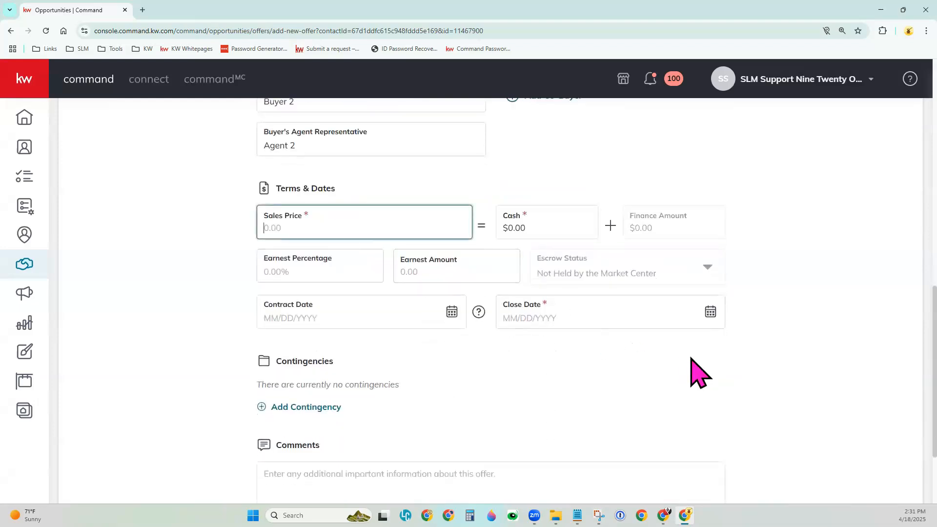
type("400,000")
key("Tab")
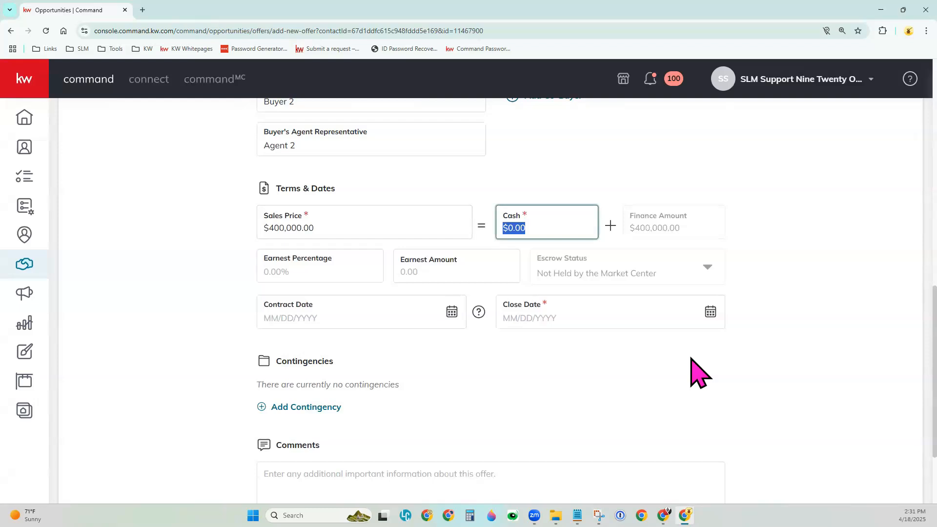
- Set the offer's cash portion to $35,000.00 and the earnest amount to $1,000.00
type("350000")
key("Tab")
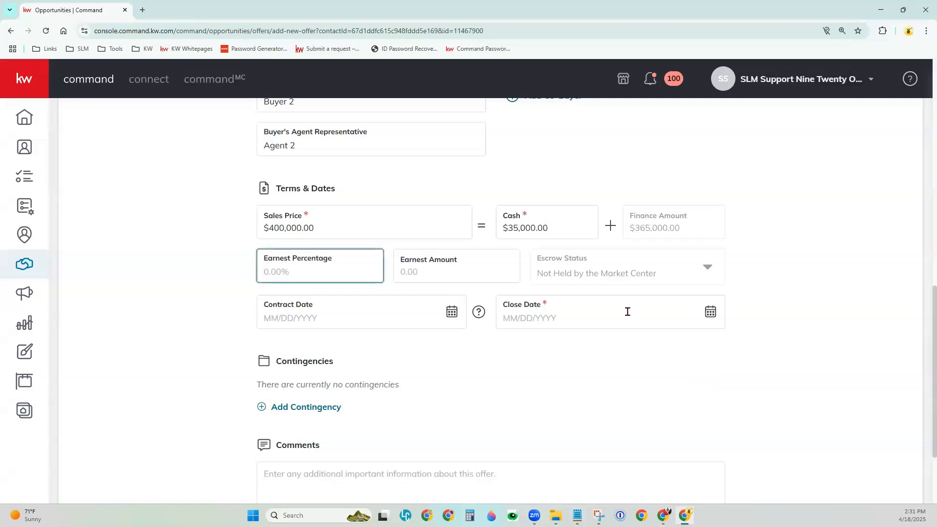
left_click(448, 280)
type("1000")
key("Tab")
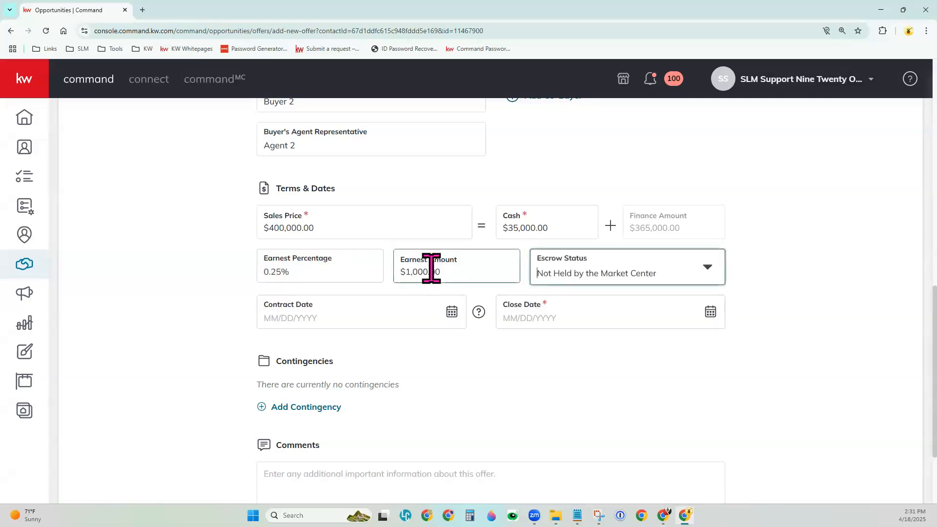
- Set the earnest percentage to 2% and check the available escrow status options, keeping Not Held by the Market Center
left_click(283, 271)
left_click_drag(283, 272, 264, 271)
type("2")
key("Tab")
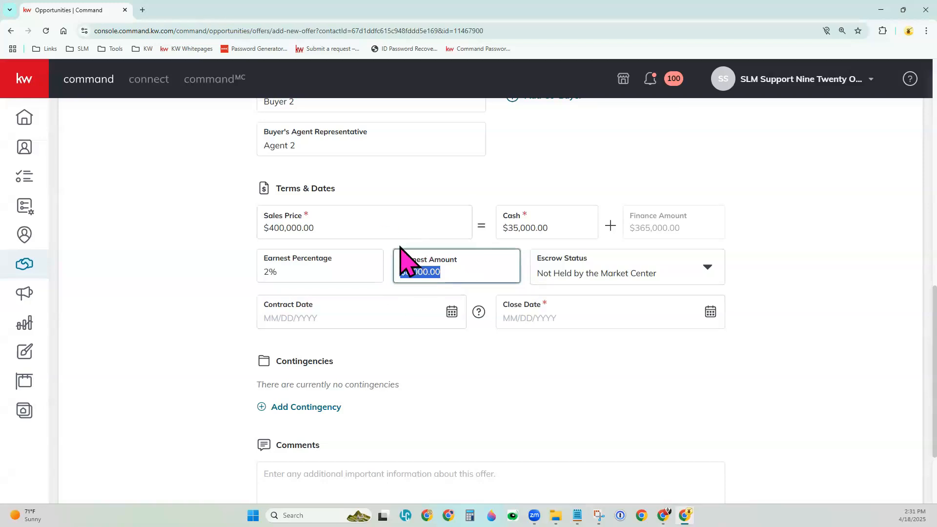
left_click(582, 281)
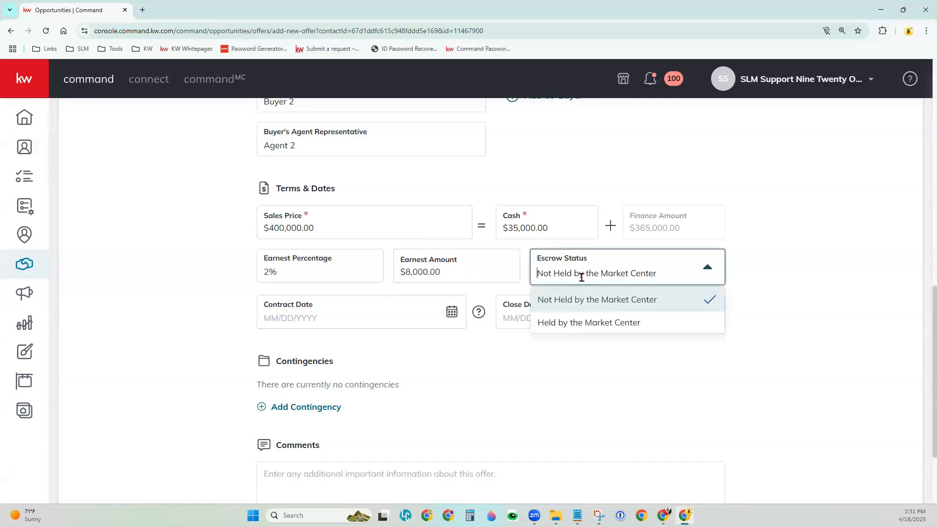
left_click(569, 396)
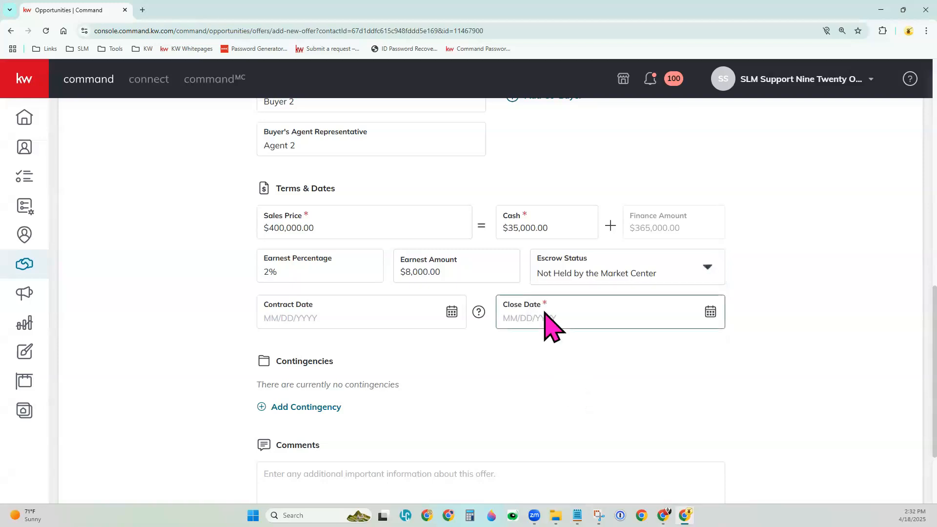
- Set the offer's close date to 06/05/2025
left_click(711, 313)
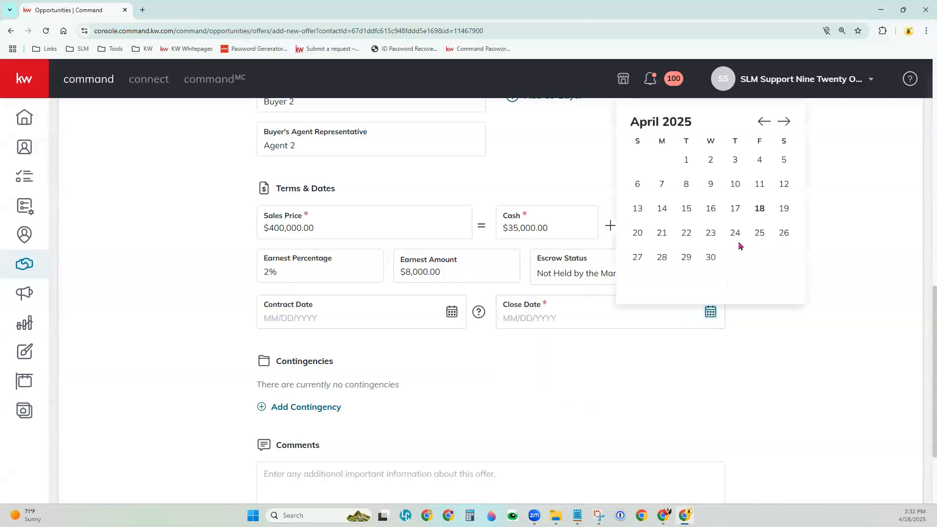
left_click(784, 123)
left_click(784, 123)
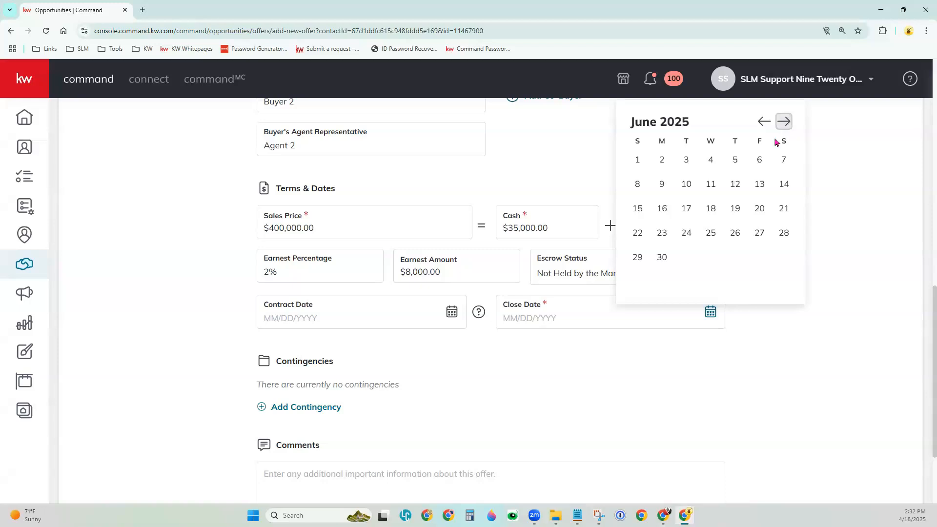
left_click(735, 160)
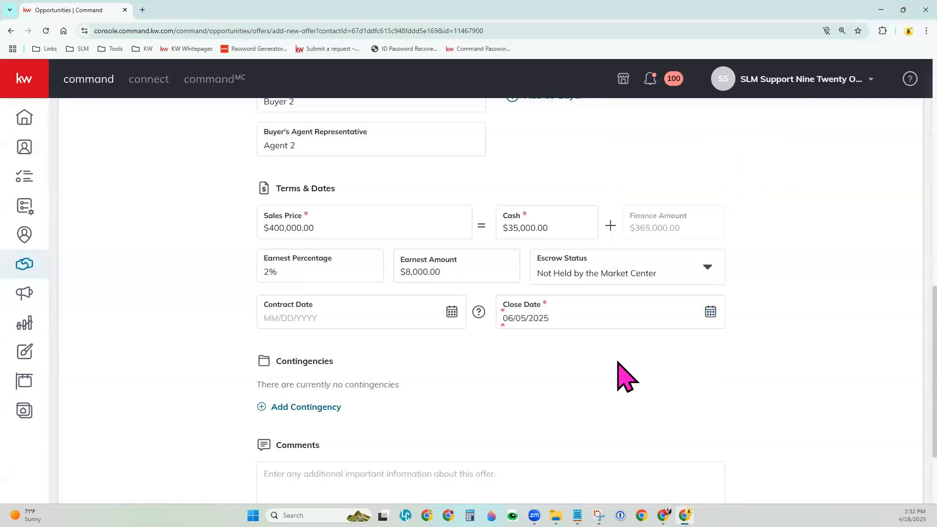
- Create the offer without accepting it, leaving contingencies and comments empty
scroll(618, 363, "down", 2)
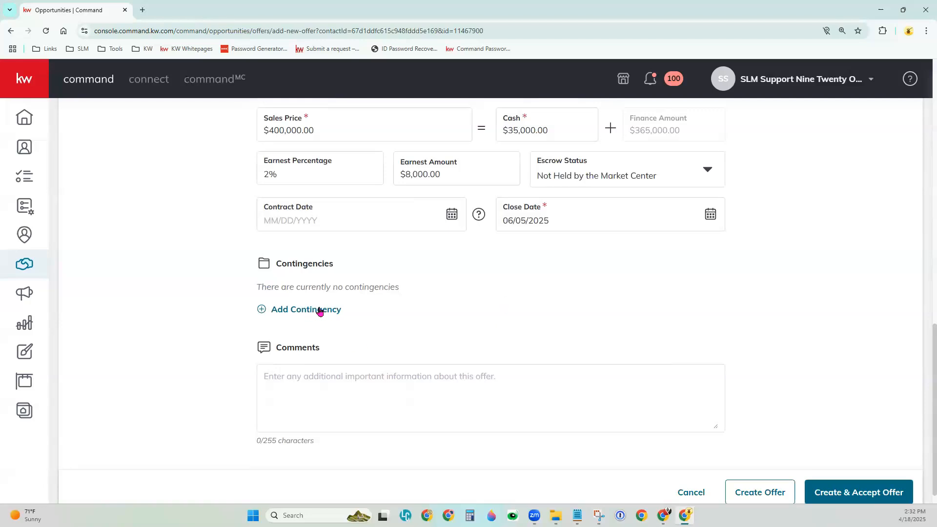
left_click(319, 379)
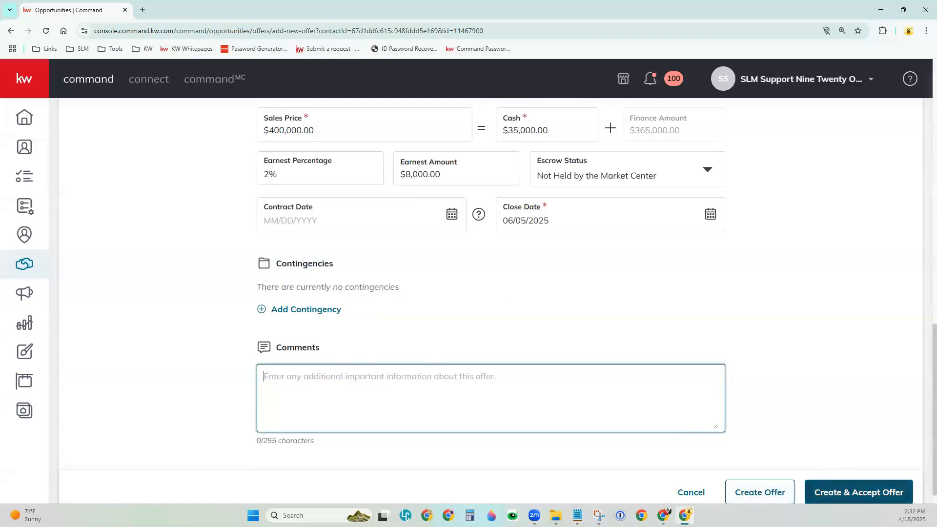
left_click(770, 493)
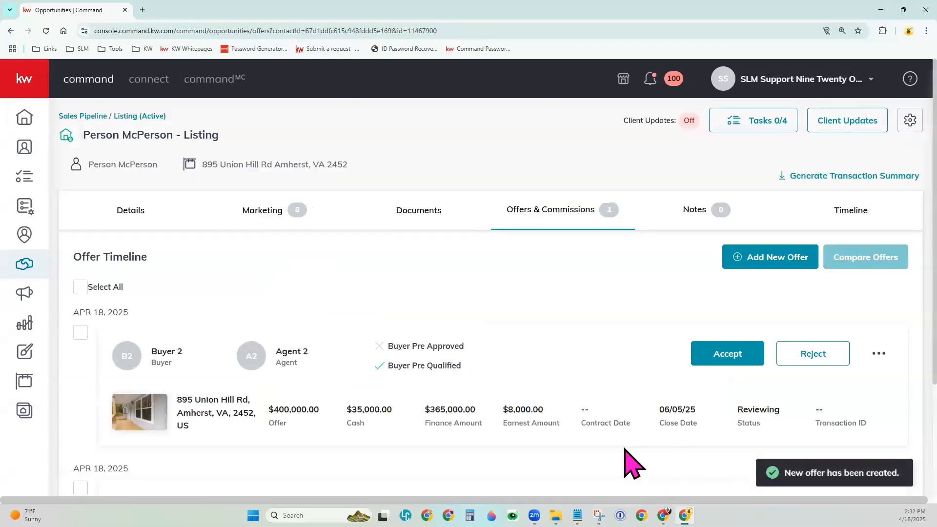
- Review both offers in the Offer Timeline, select them all for comparison and clear the selection again
scroll(633, 464, "down", 2)
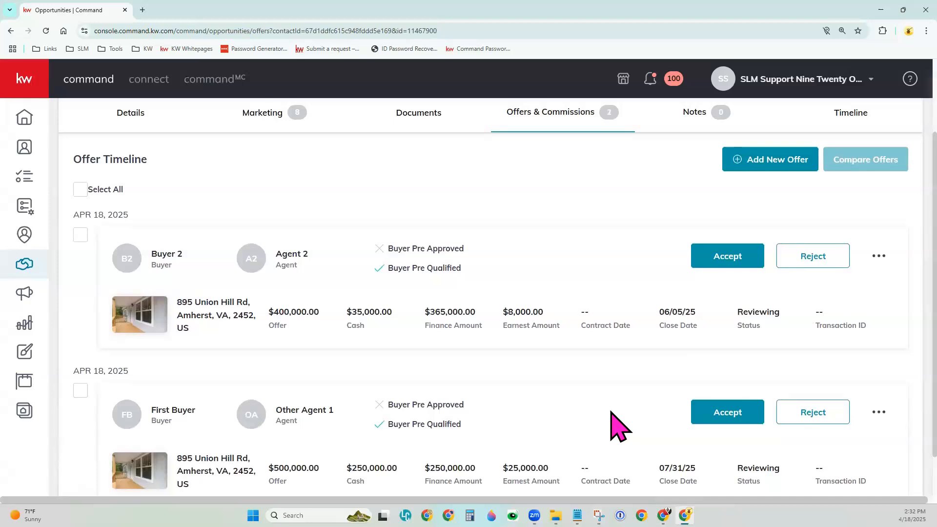
scroll(612, 408, "down", 1)
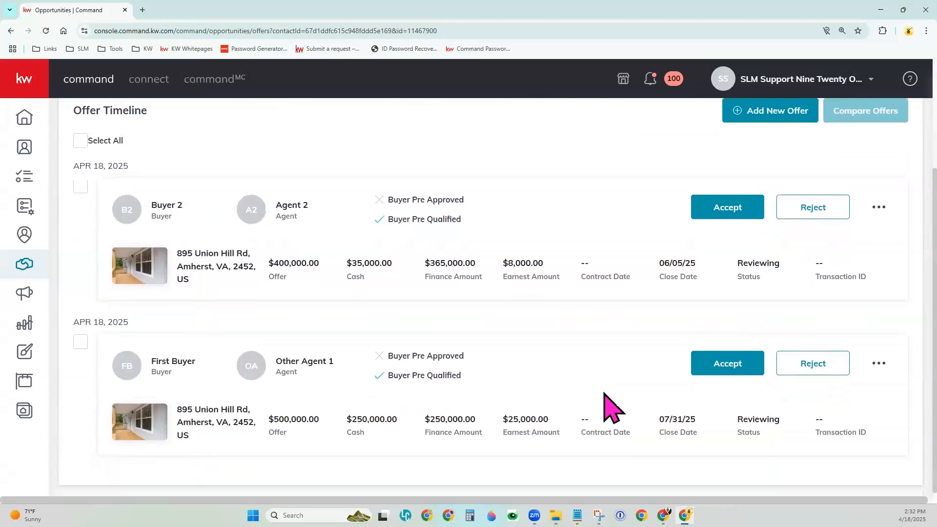
scroll(607, 405, "up", 1)
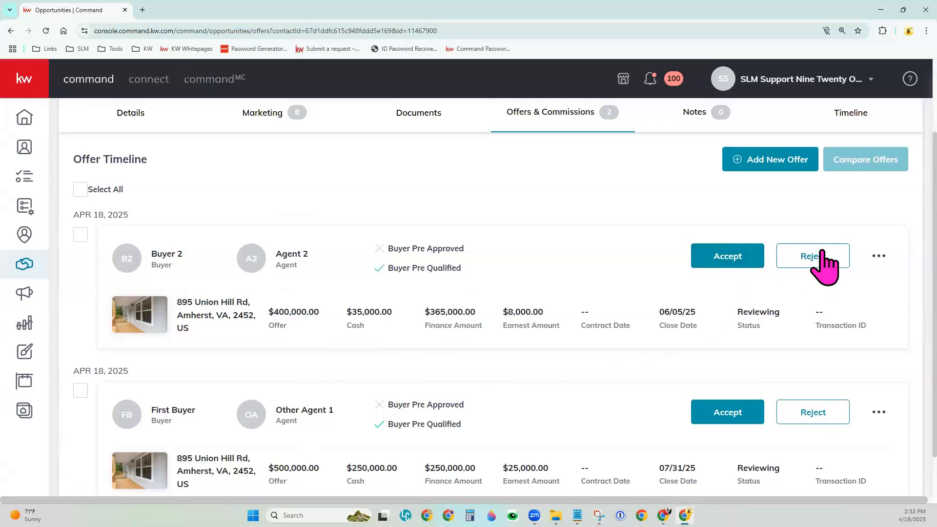
left_click(81, 193)
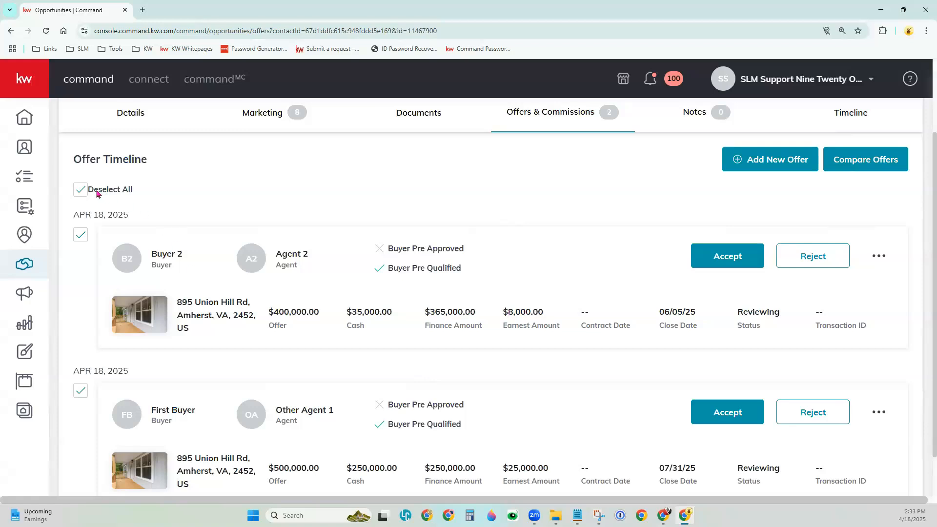
left_click(81, 190)
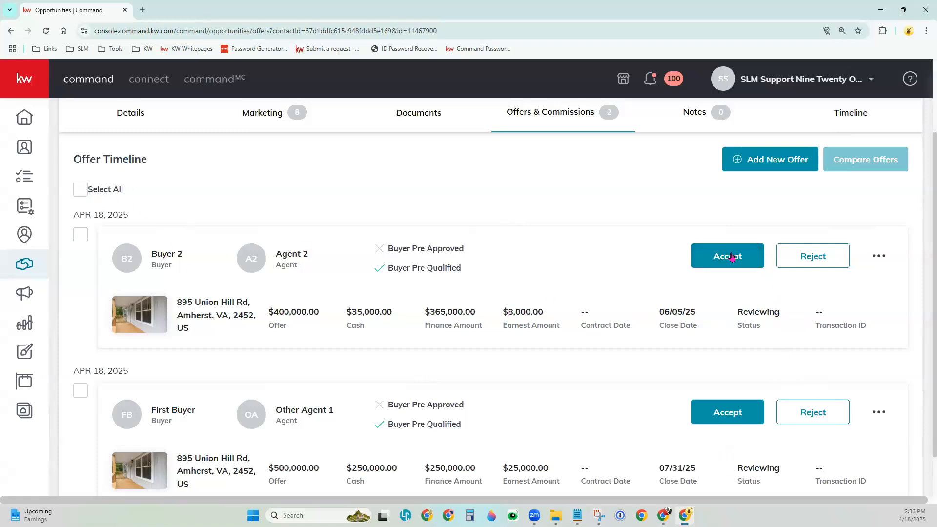
- Accept First Buyer's $500,000.00 offer with a contract date of 04/18/2025
scroll(600, 410, "down", 1)
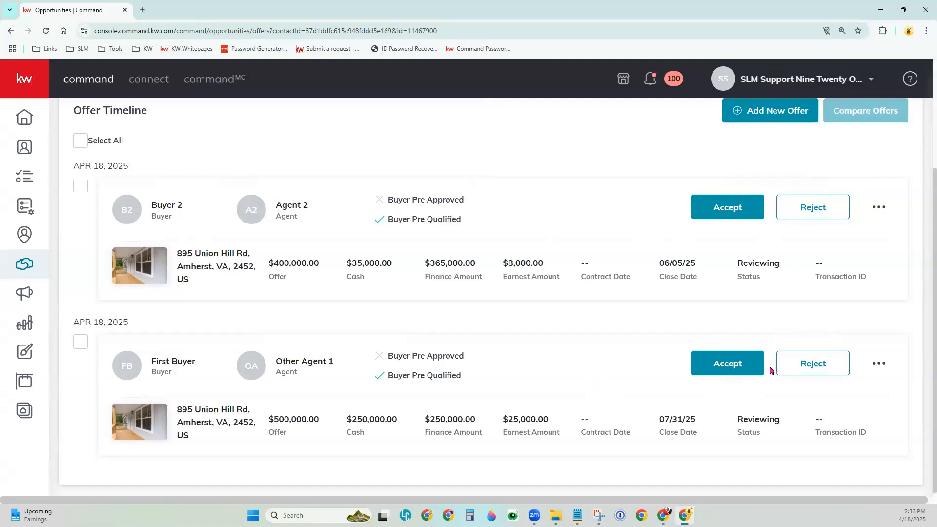
left_click(739, 364)
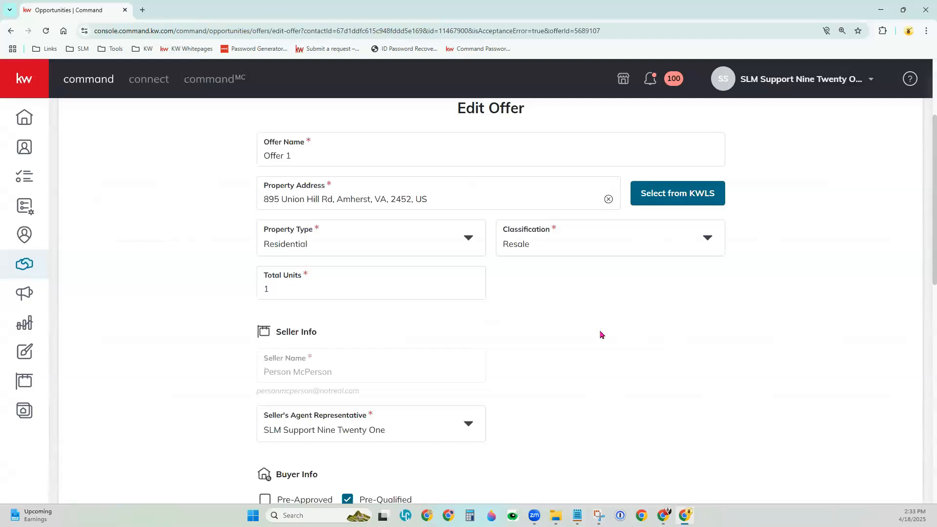
scroll(601, 364, "down", 2)
scroll(601, 364, "down", 10)
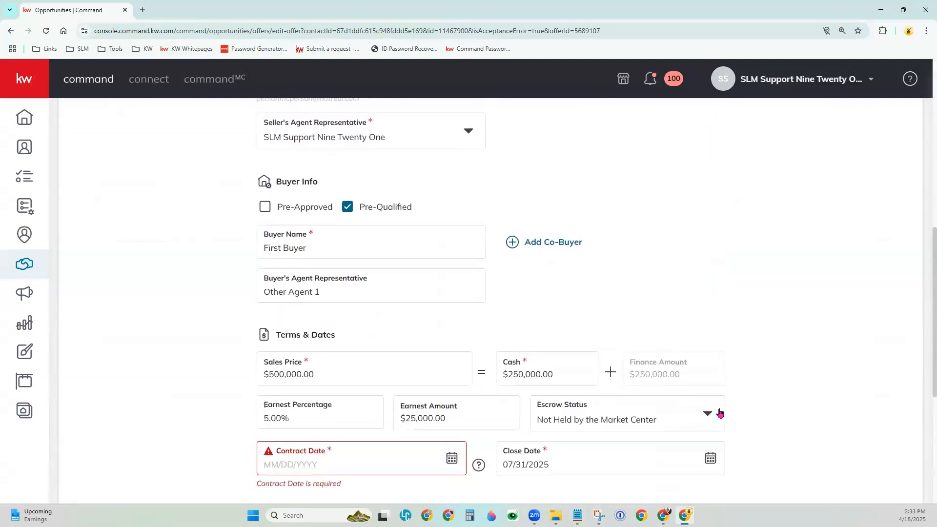
left_click(452, 181)
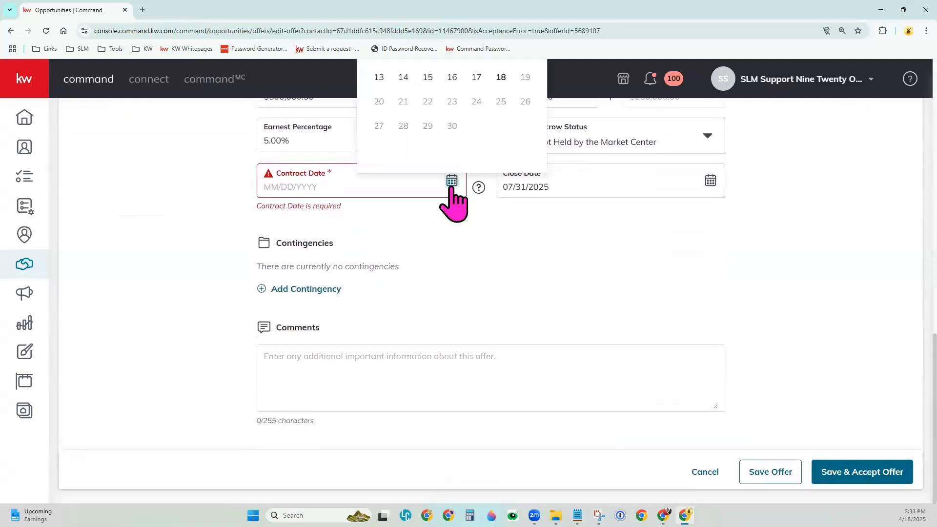
scroll(507, 151, "up", 1)
left_click(503, 127)
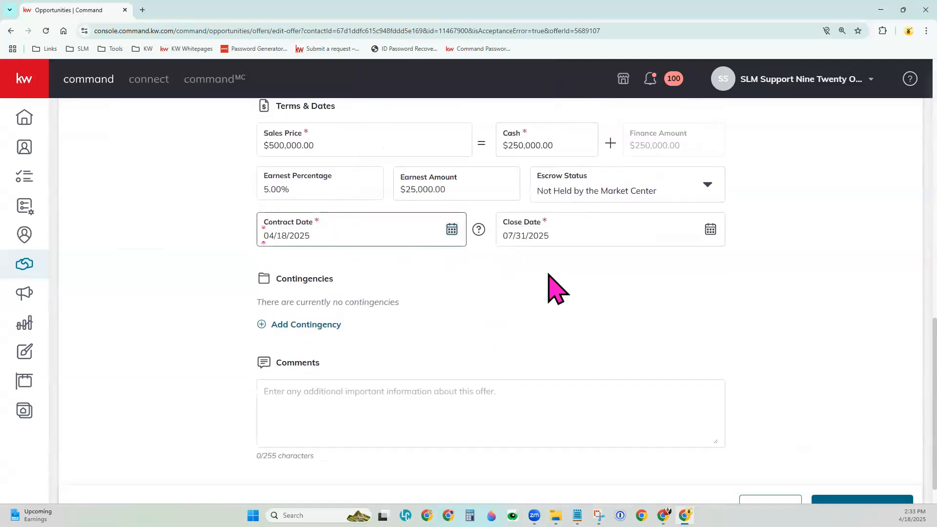
scroll(870, 461, "down", 1)
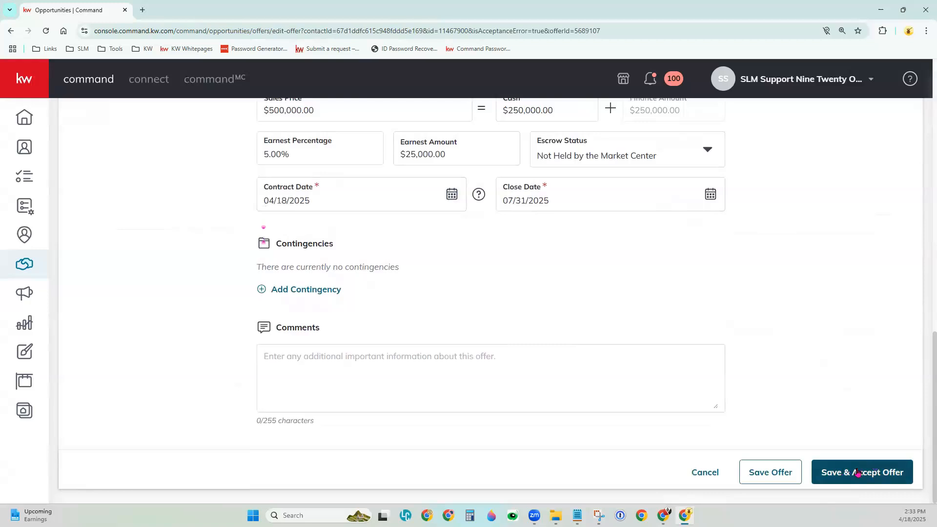
left_click(874, 473)
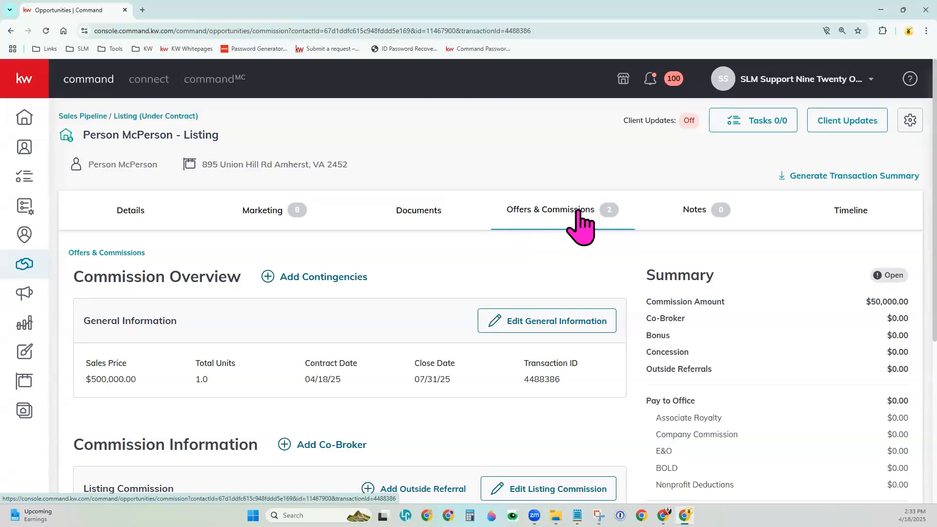
- Examine the accepted offer's commission overview, listing commission, agent payment section and summary
scroll(534, 256, "down", 2)
scroll(534, 256, "down", 3)
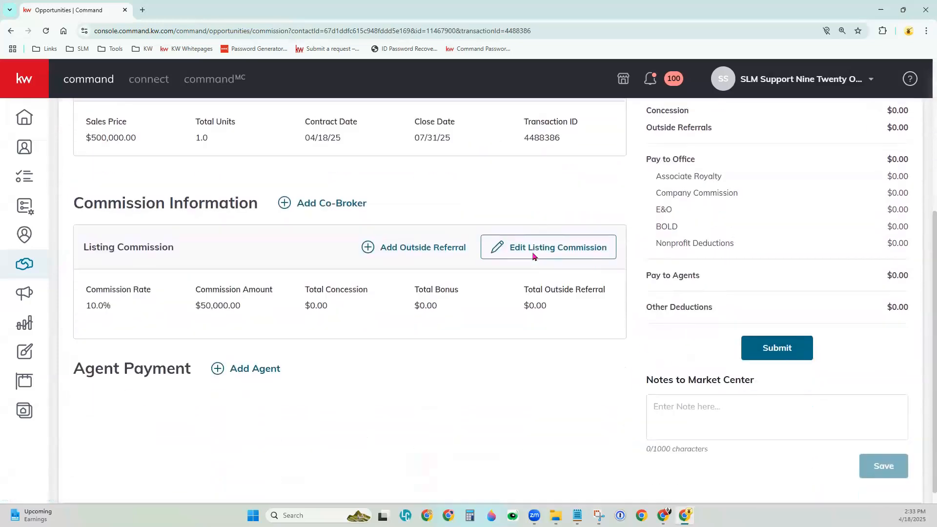
scroll(534, 256, "up", 3)
scroll(533, 257, "up", 2)
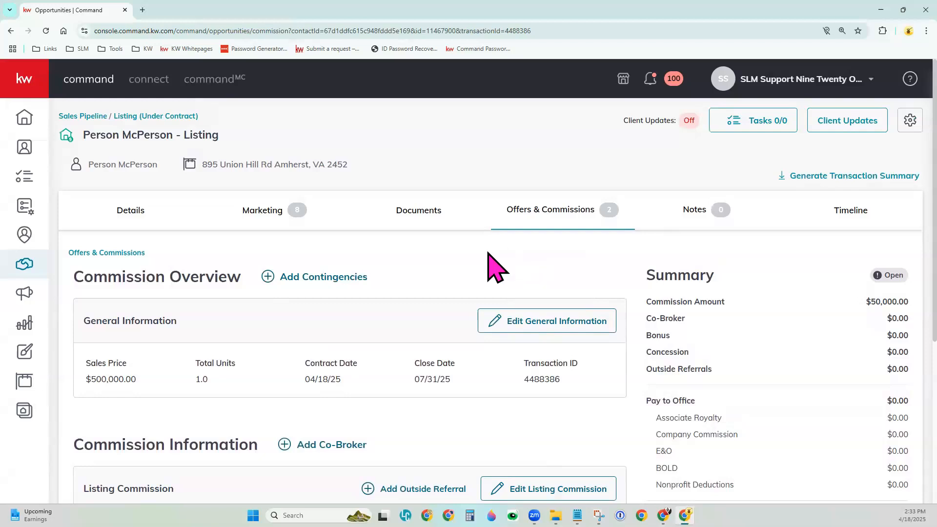
- Return to the Offer Timeline and withdraw the acceptance of First Buyer's offer by changing its response
left_click(89, 254)
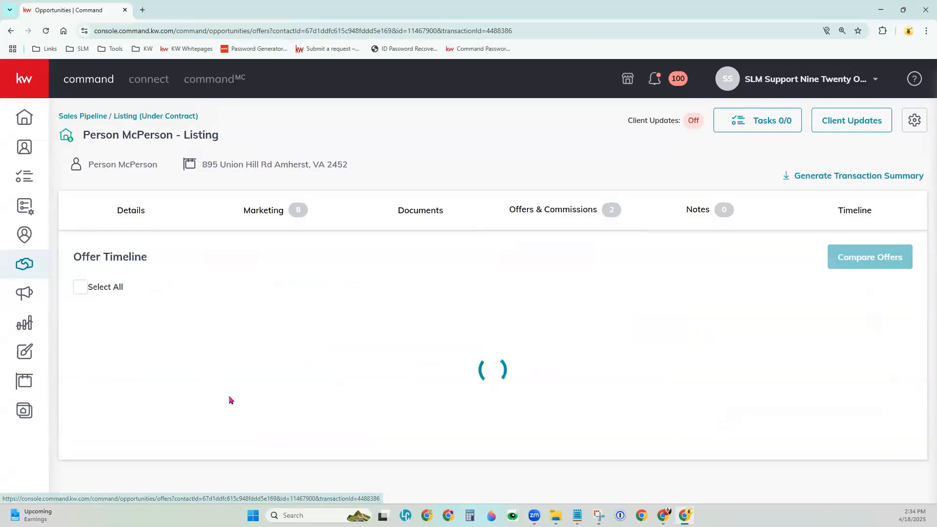
scroll(574, 408, "down", 3)
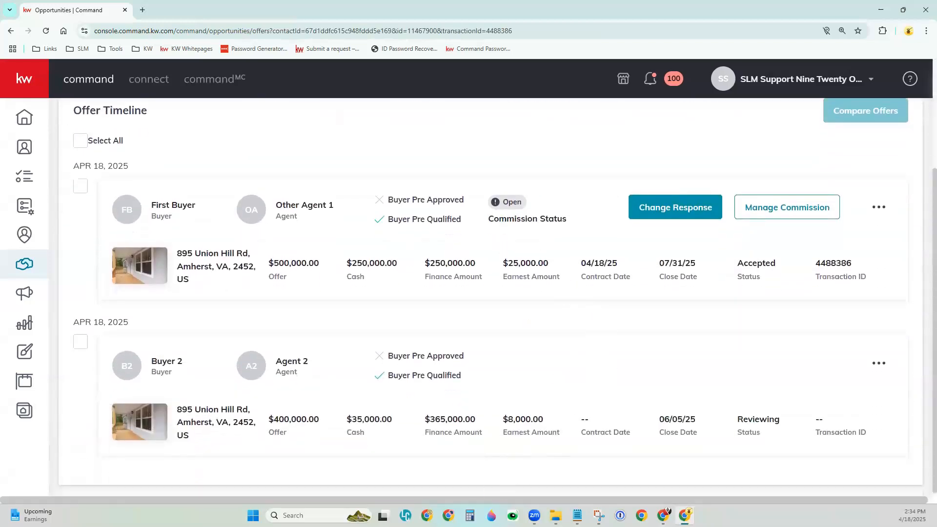
left_click(679, 211)
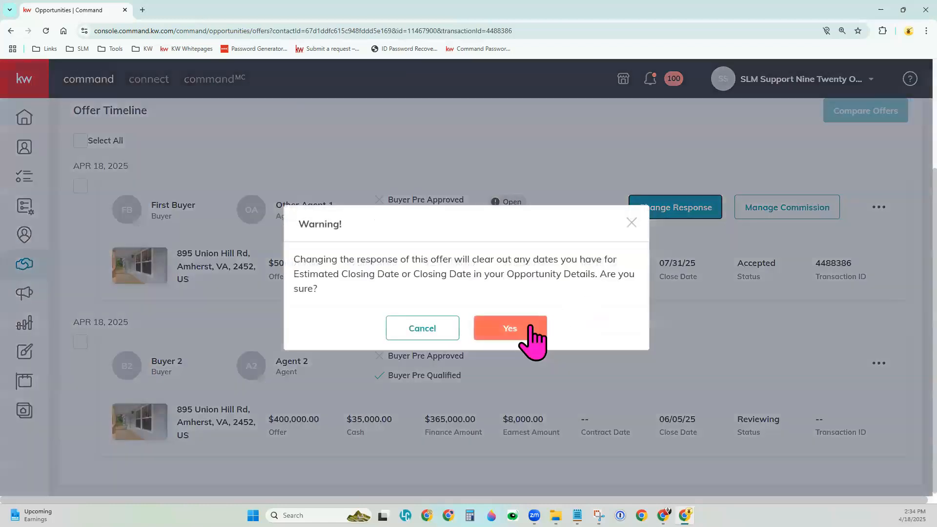
left_click(532, 328)
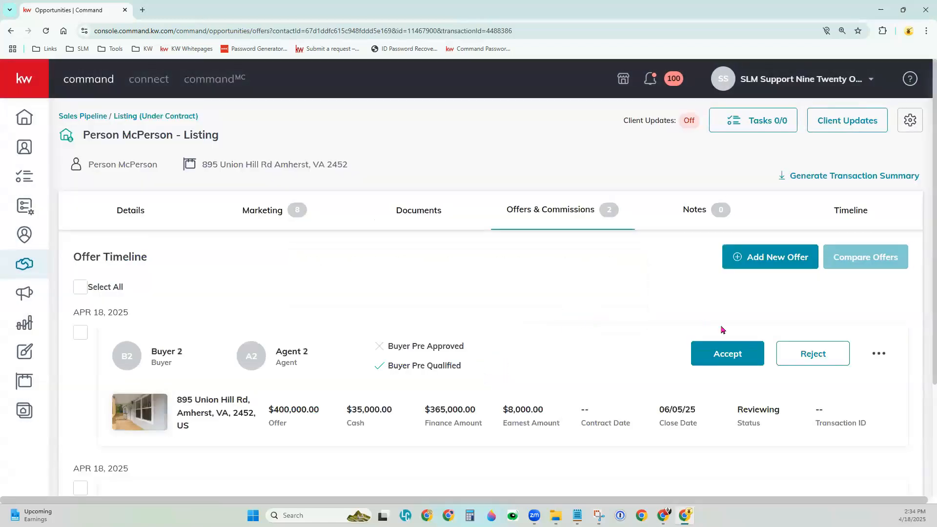
scroll(721, 328, "down", 3)
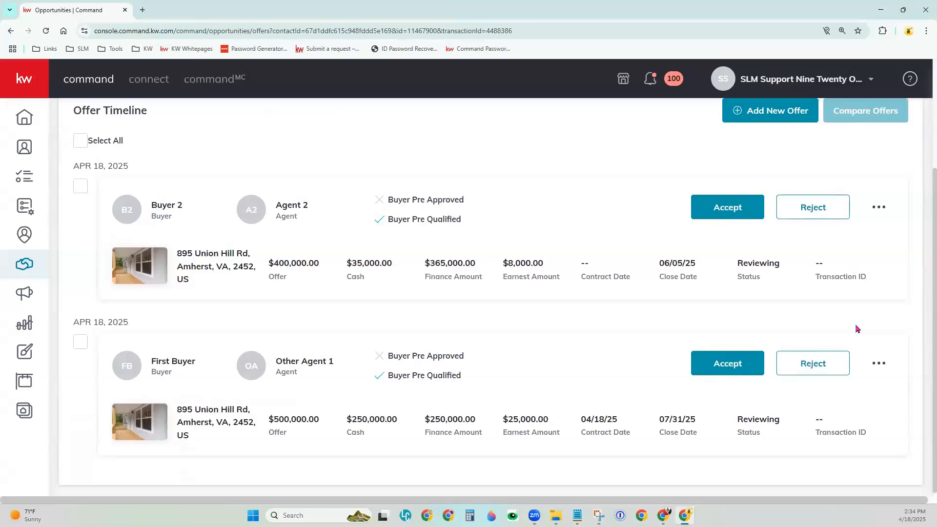
scroll(521, 345, "up", 3)
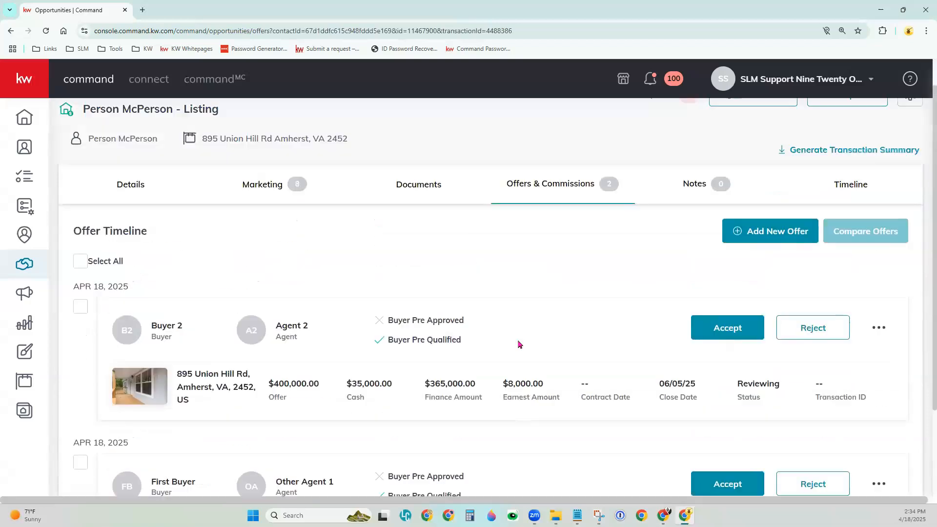